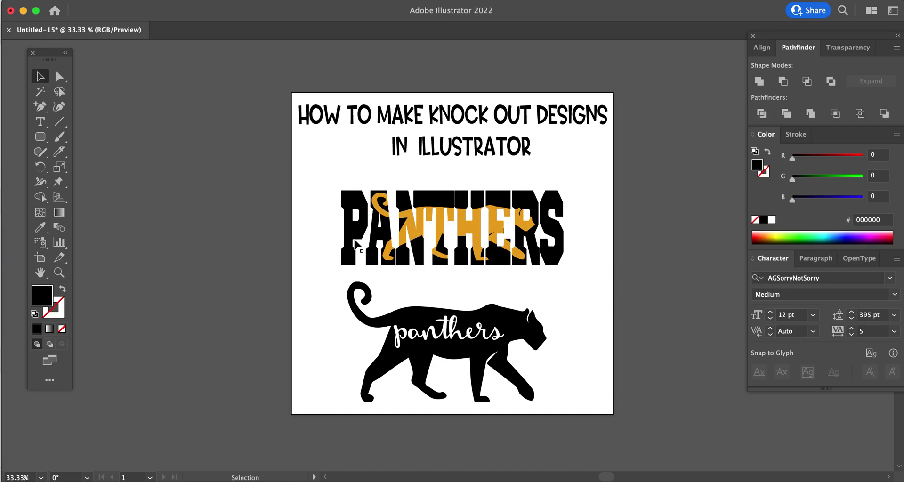
Step: Marquee-select all the example knockout artwork and delete it
left_click_drag(265, 81, 626, 405)
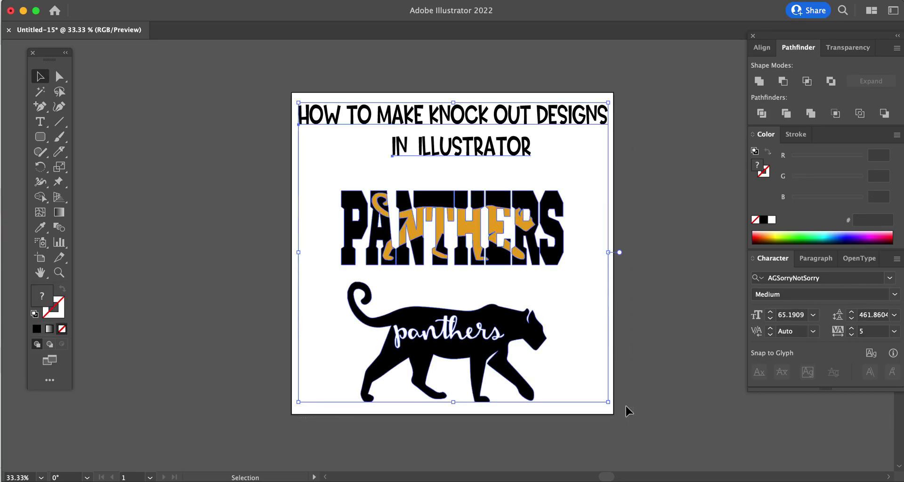
key("Delete")
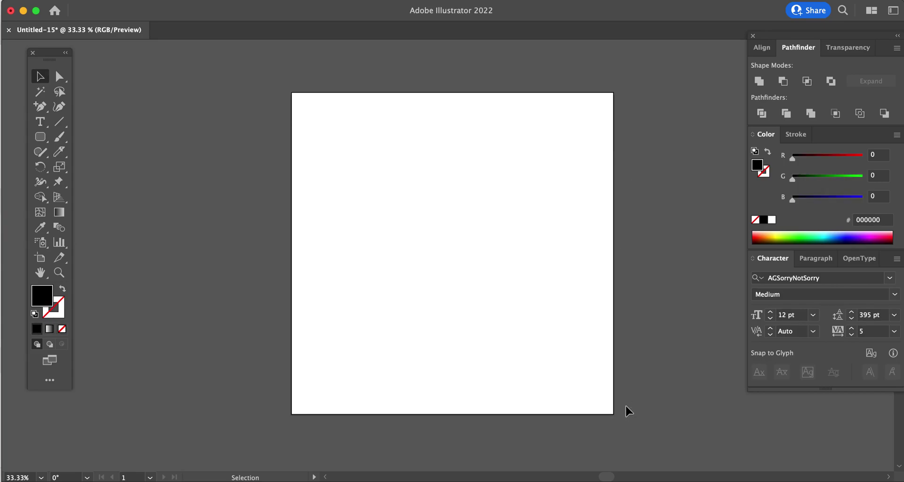
Step: Paste the black walking panther silhouette and move it down near the artboard's bottom edge
key("ctrl+v")
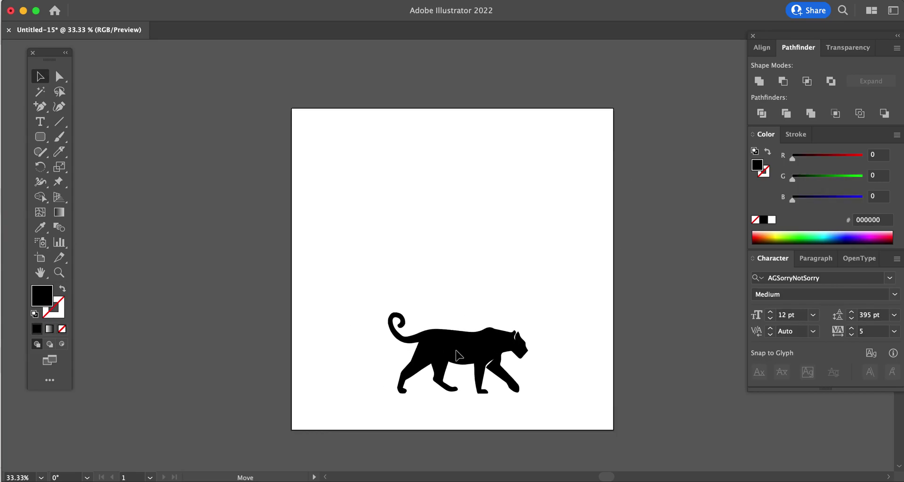
left_click_drag(431, 313, 445, 332)
left_click(432, 287)
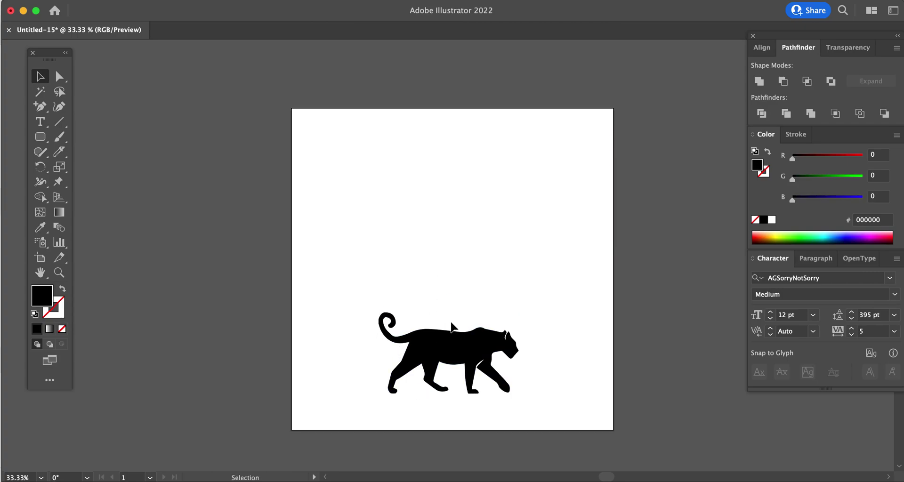
left_click(453, 357)
left_click_drag(424, 347, 425, 372)
left_click(479, 289)
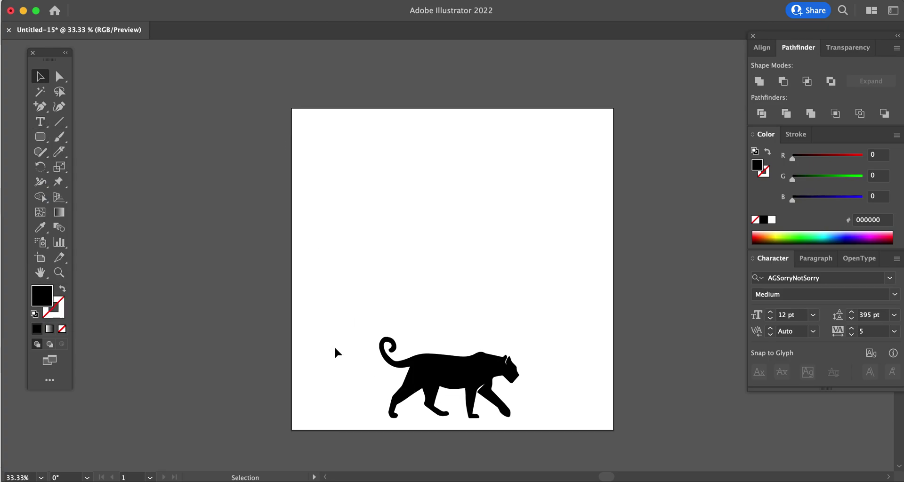
Step: Type PANTHERS on the artboard and scale the text up
left_click(41, 123)
left_click(356, 165)
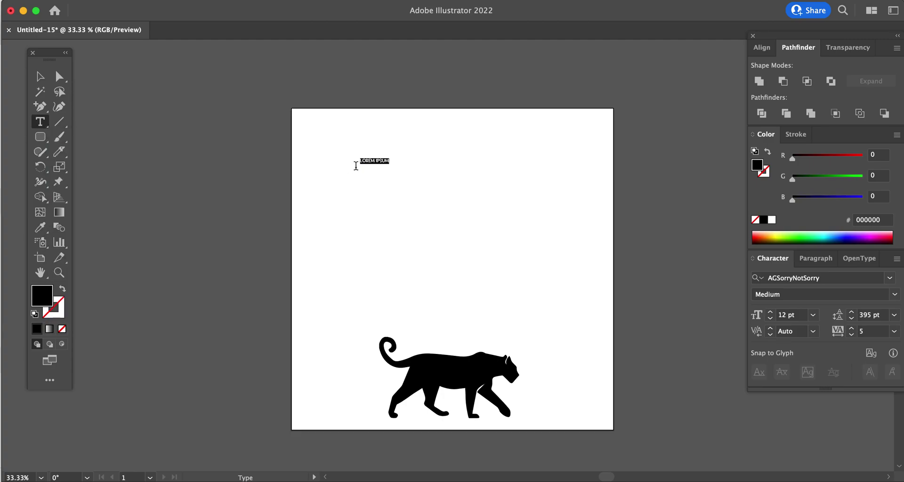
type("PANTHERS")
left_click(40, 76)
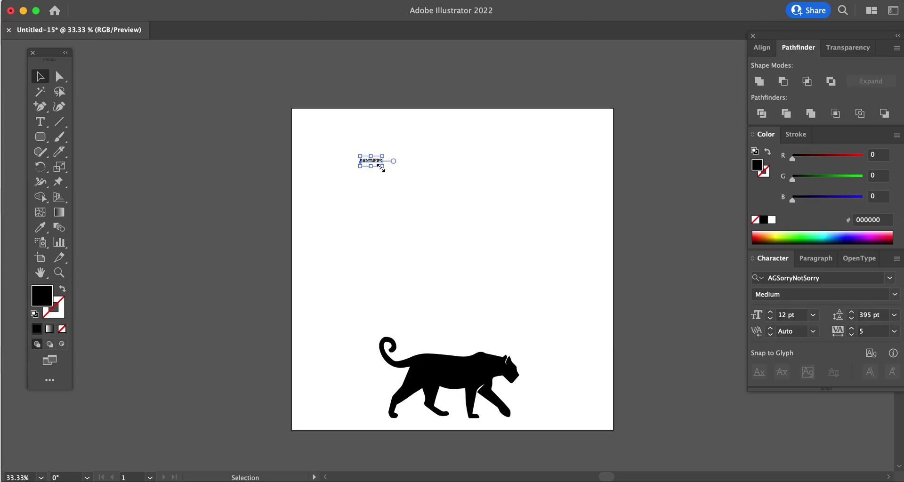
left_click_drag(381, 168, 590, 226)
mouse_move(576, 189)
left_mouse_down()
mouse_move(550, 196)
mouse_move(533, 185)
left_mouse_up()
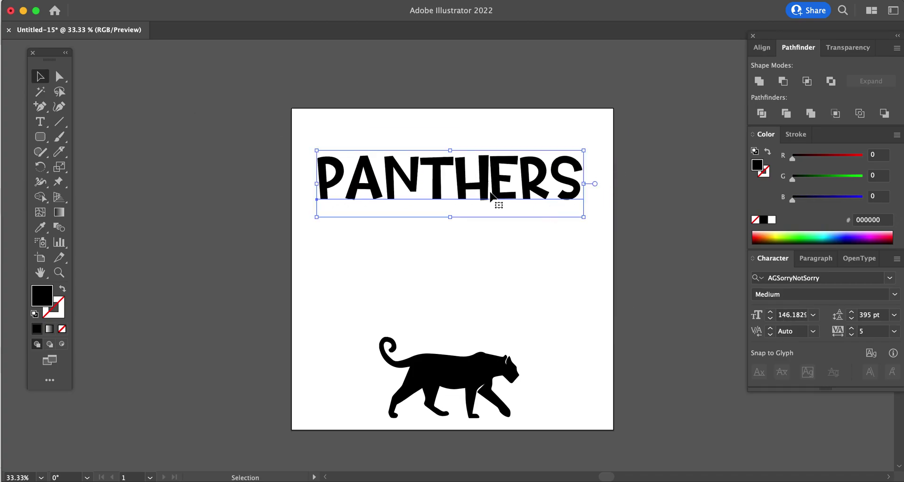
Step: Apply the Sports World font to PANTHERS and scale it narrower and taller
left_click(890, 278)
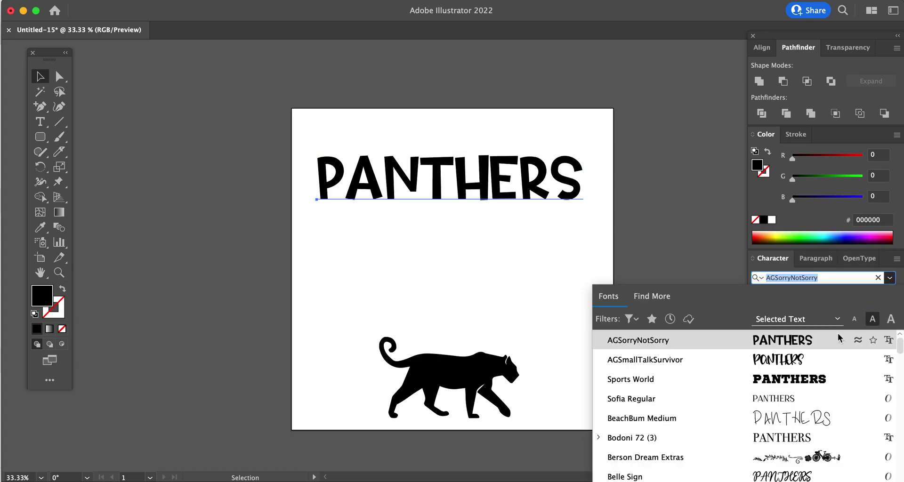
left_click(789, 380)
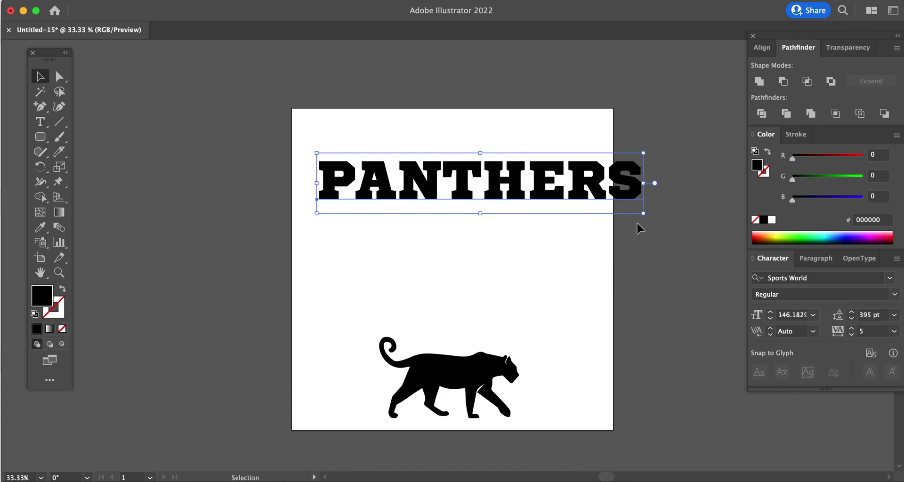
mouse_move(644, 215)
left_mouse_down()
mouse_move(523, 251)
mouse_move(546, 264)
left_mouse_up()
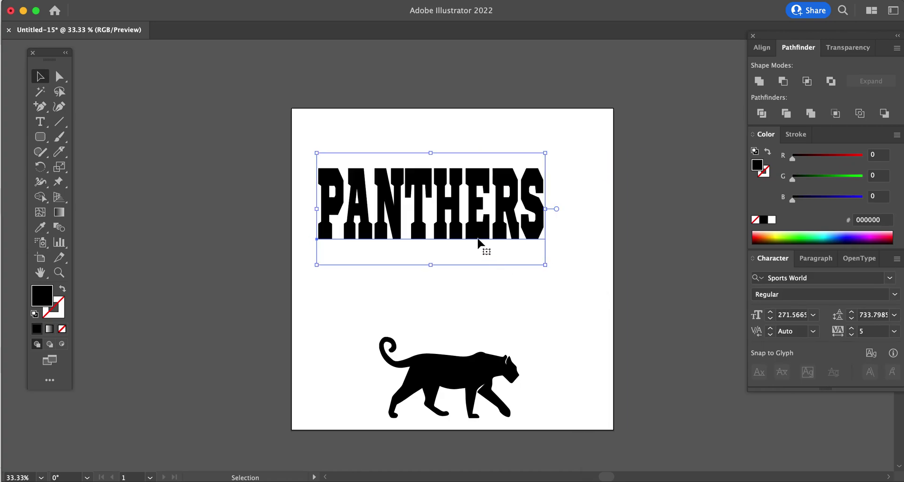
Step: Enlarge PANTHERS and set its tracking to -13 in the Character panel
left_click_drag(480, 246, 491, 195)
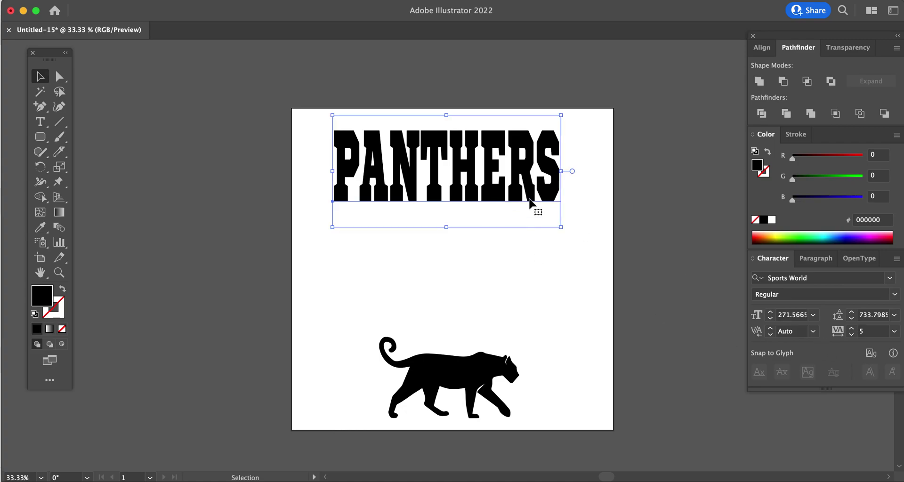
left_click(852, 336)
left_click(852, 336)
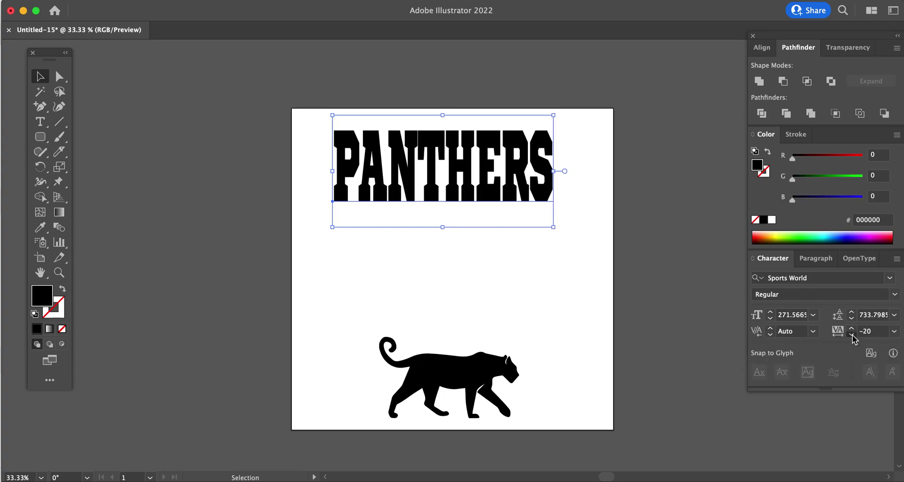
left_click(852, 335)
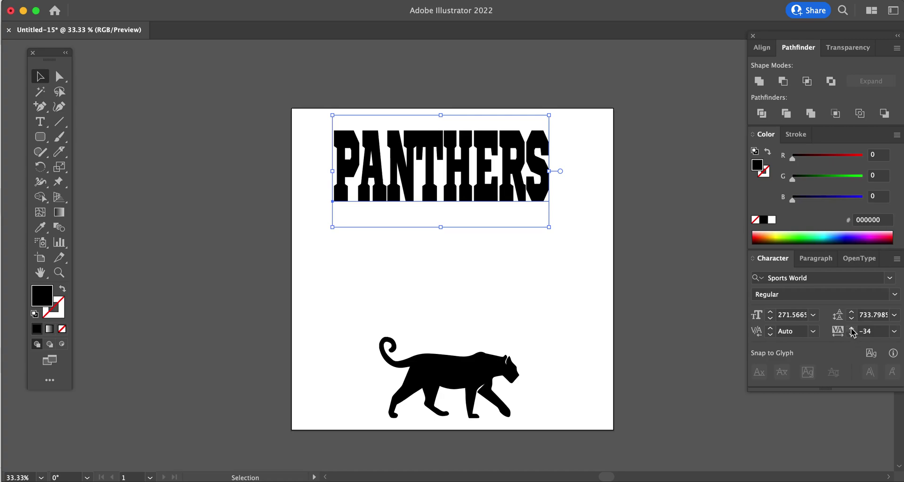
left_click(852, 329)
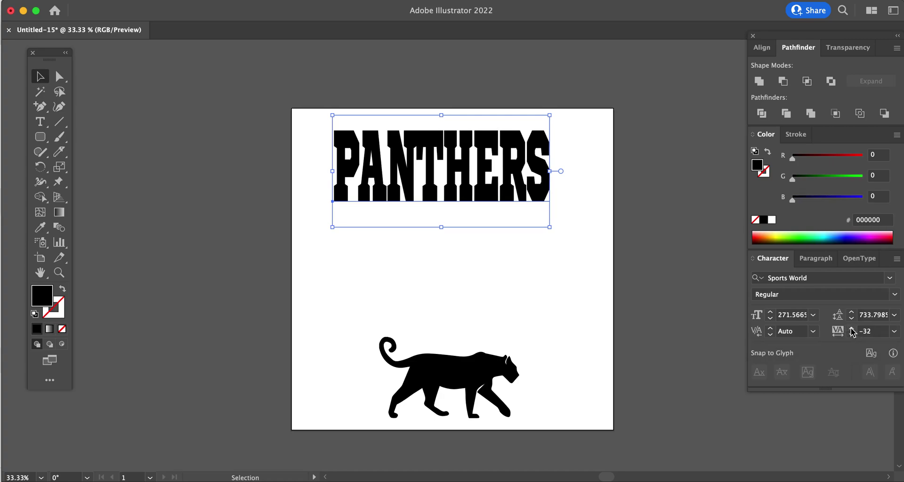
left_click(852, 328)
left_click(852, 329)
left_click(852, 328)
left_click(852, 329)
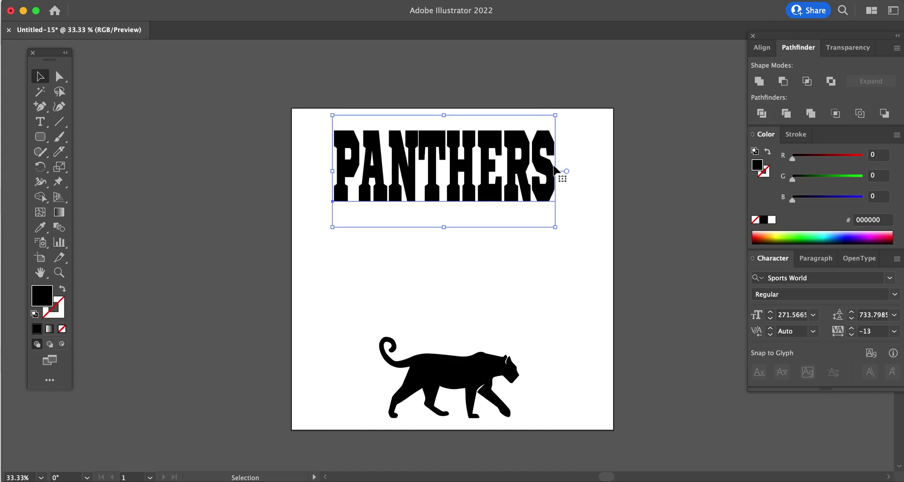
Step: Stretch PANTHERS wider and move it up to span the top of the artboard
mouse_move(526, 166)
left_mouse_down()
mouse_move(526, 185)
mouse_move(592, 192)
left_mouse_up()
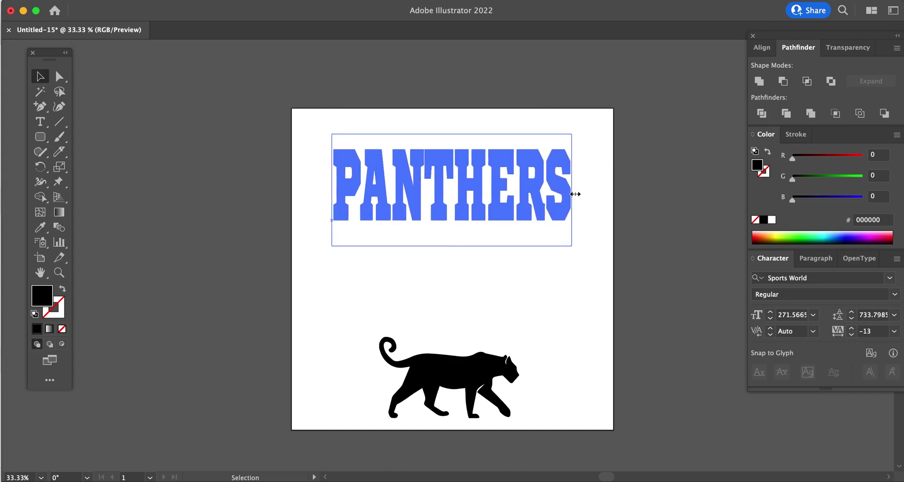
left_click_drag(556, 219, 552, 219)
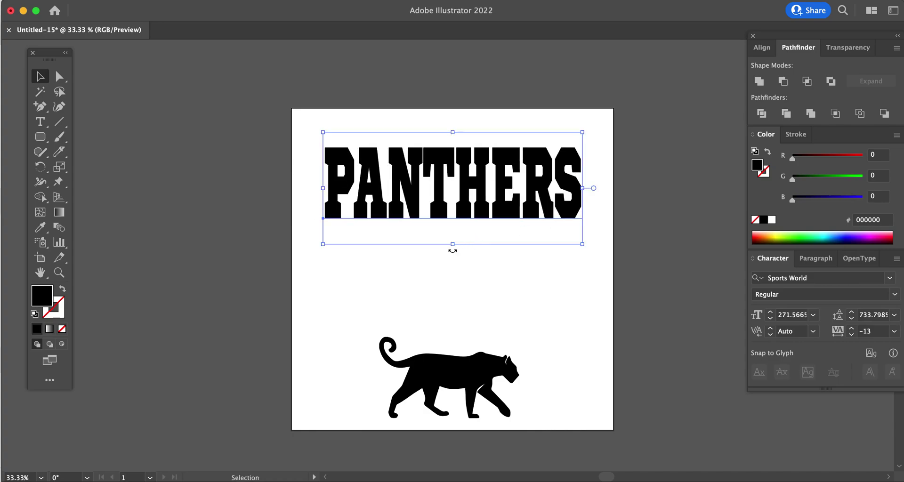
mouse_move(454, 242)
left_mouse_down()
mouse_move(457, 259)
mouse_move(462, 207)
left_mouse_up()
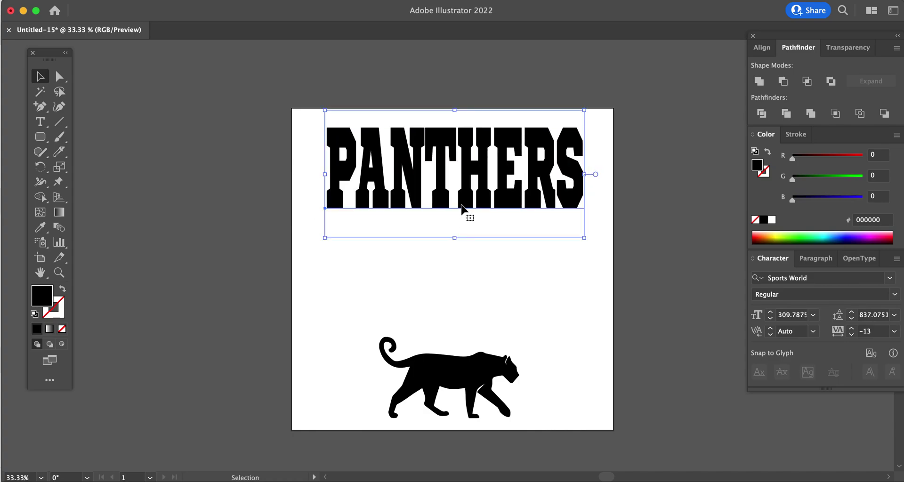
Step: Create outlines from PANTHERS, make them one compound path, and fill it black
right_click(461, 206)
left_click(494, 299)
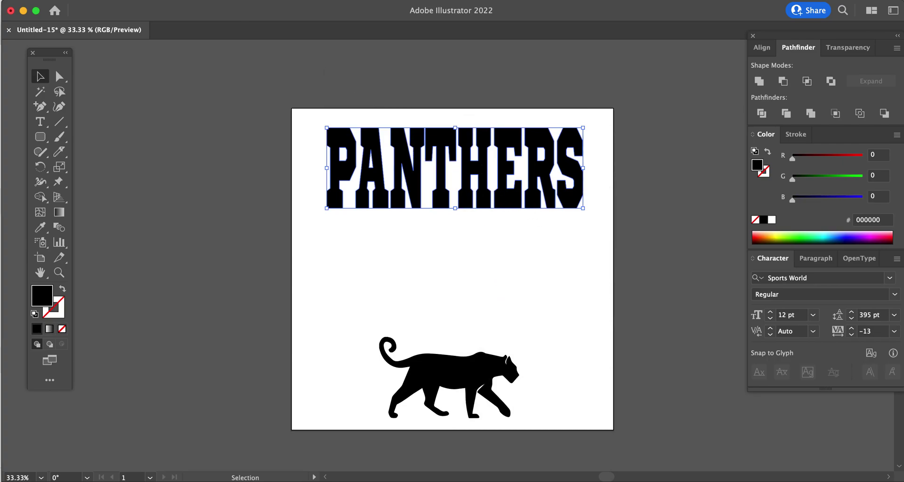
left_click(142, 2)
scroll(232, 369, "down", 1)
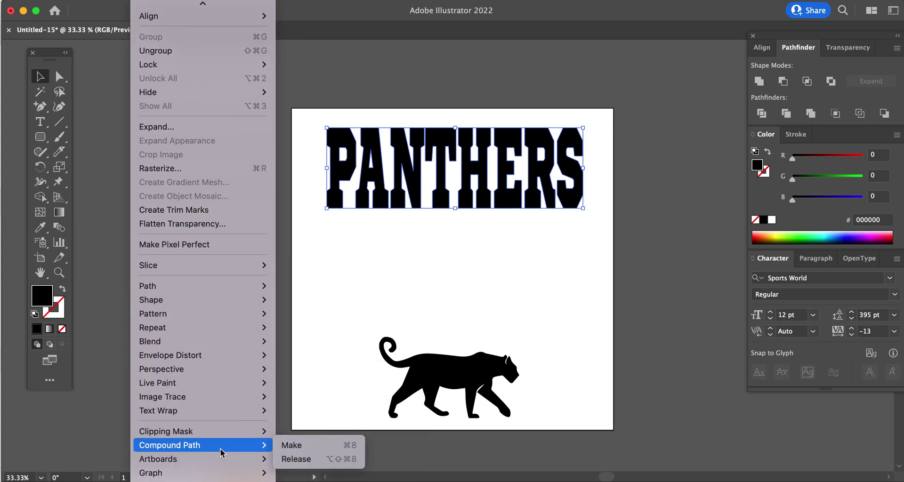
left_click(291, 448)
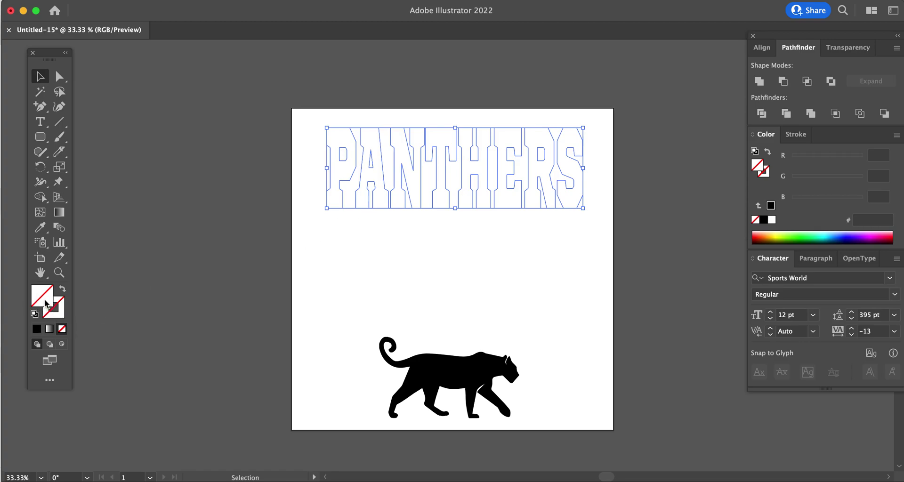
left_click(36, 329)
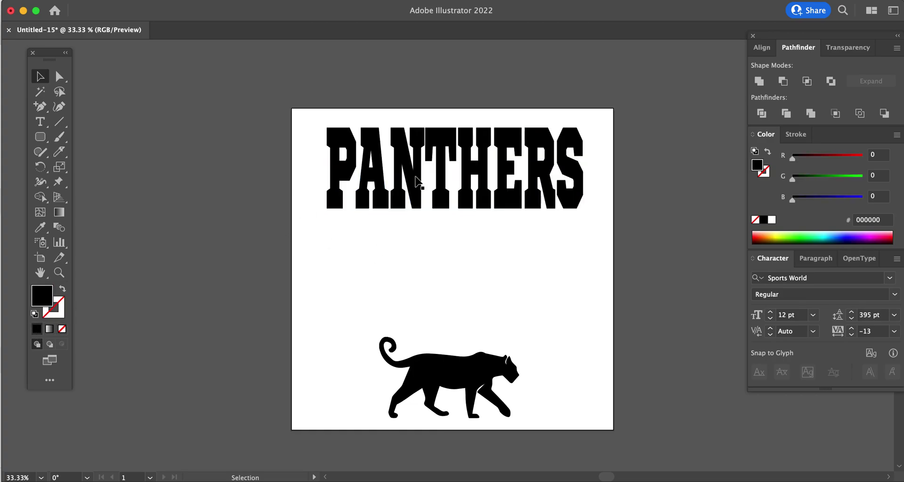
Step: Move the black panther onto the pasteboard and drag a duplicate back onto the artboard
left_click(438, 373)
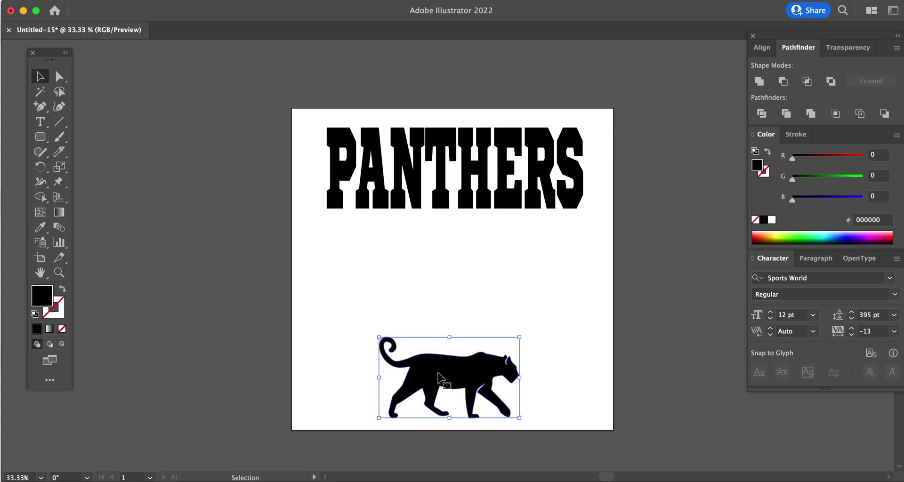
left_click_drag(438, 374, 166, 262)
mouse_move(232, 274)
left_mouse_down("alt")
mouse_move(334, 336)
mouse_move(466, 357)
left_mouse_up("alt")
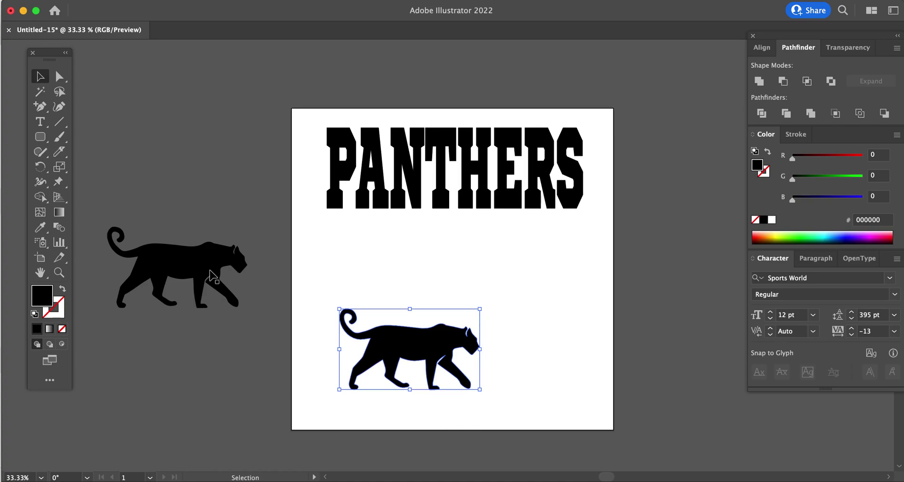
Step: Fill the duplicate panther with gold EDAE0F using the Color Picker
double_click(46, 301)
left_click_drag(666, 358, 670, 368)
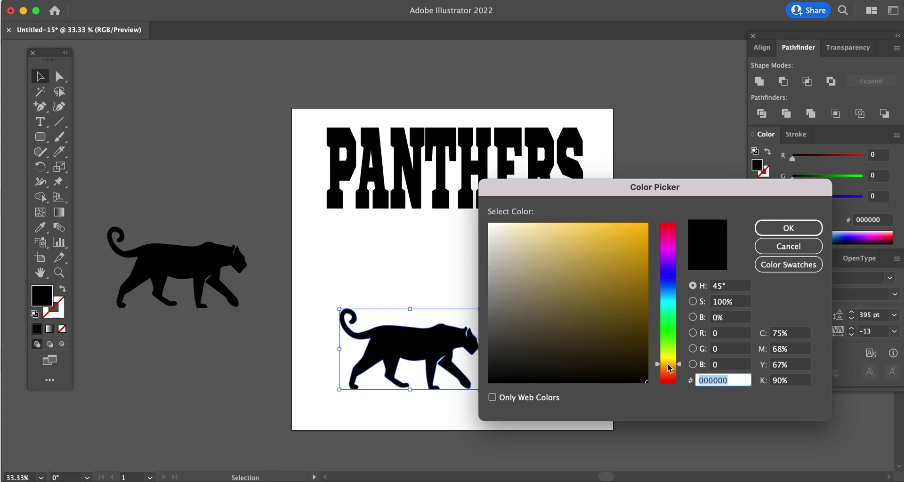
left_click(638, 234)
left_click(789, 228)
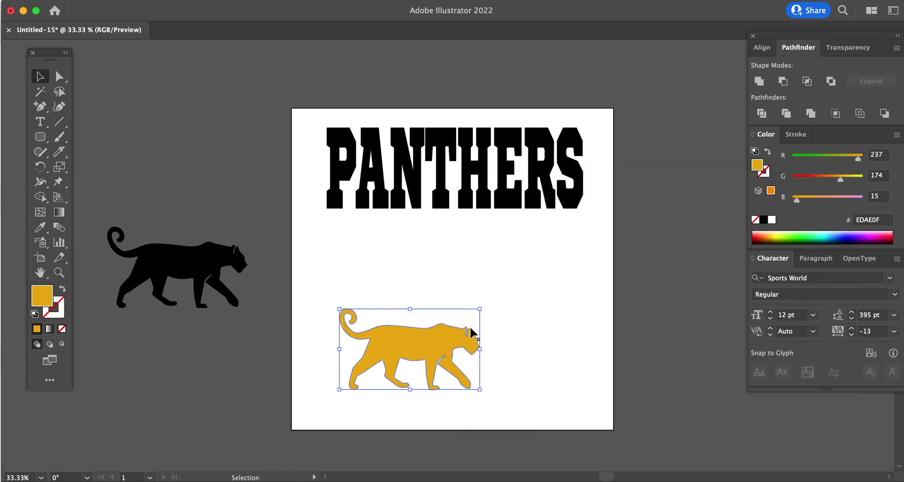
Step: Move the gold panther up and bring it to the front
mouse_move(417, 352)
left_mouse_down()
mouse_move(464, 254)
mouse_move(459, 193)
mouse_move(457, 239)
left_mouse_up()
right_click(456, 241)
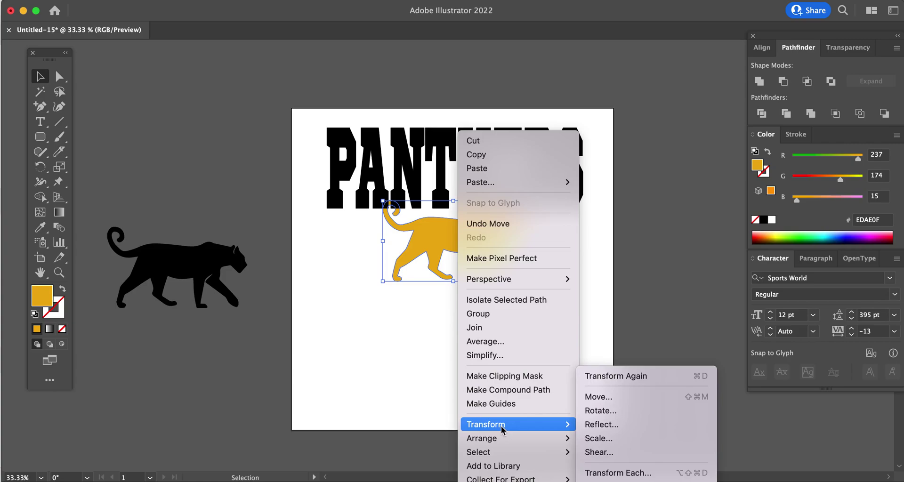
mouse_move(515, 439)
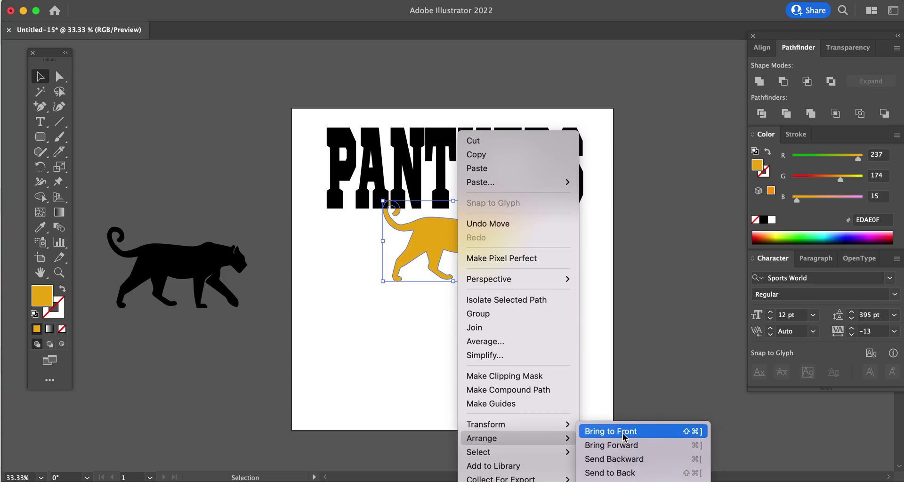
left_click(623, 435)
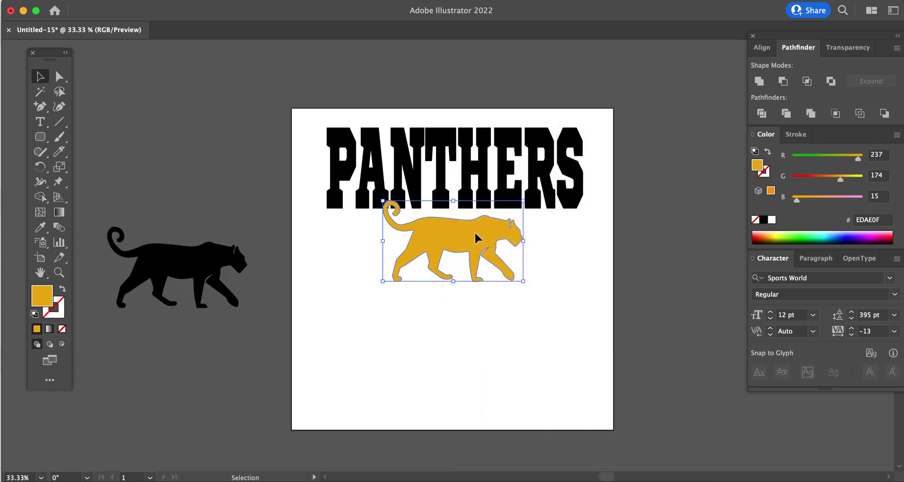
Step: Place the gold panther over PANTHERS' middle letters and widen it on both sides
left_click_drag(474, 231, 460, 159)
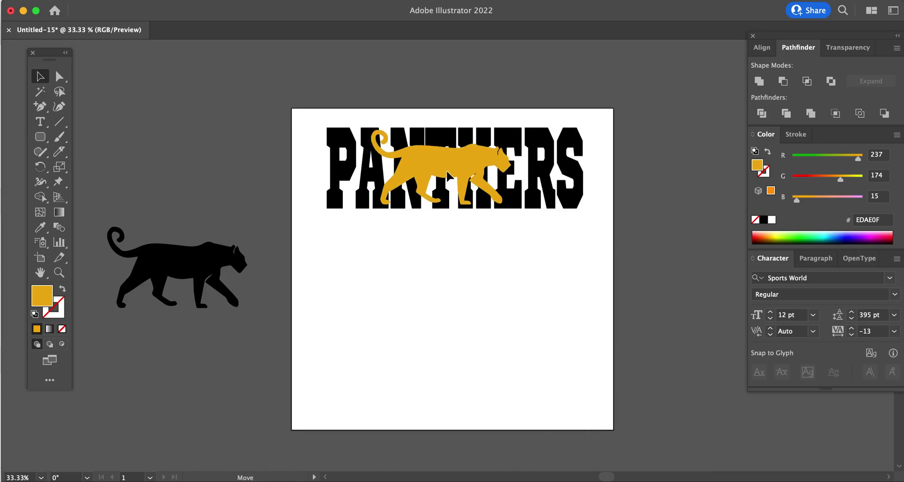
left_click_drag(444, 176, 445, 176)
left_click_drag(510, 168, 548, 177)
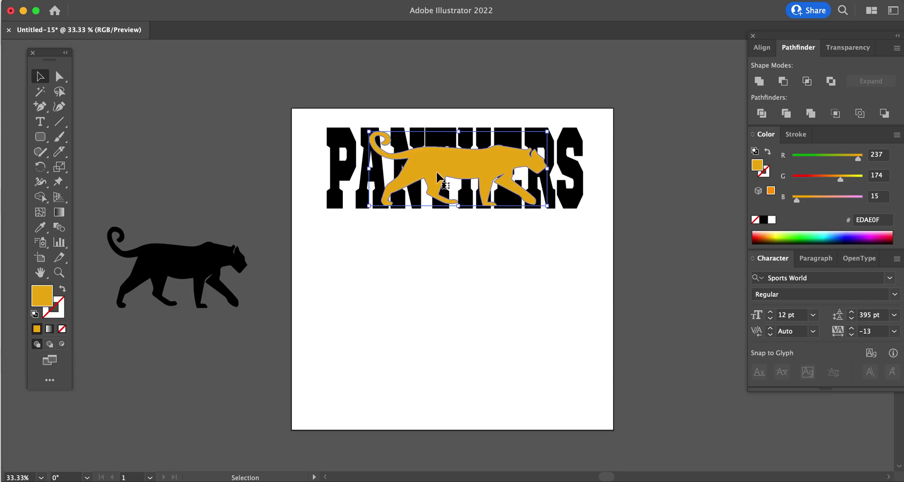
left_click_drag(369, 168, 358, 168)
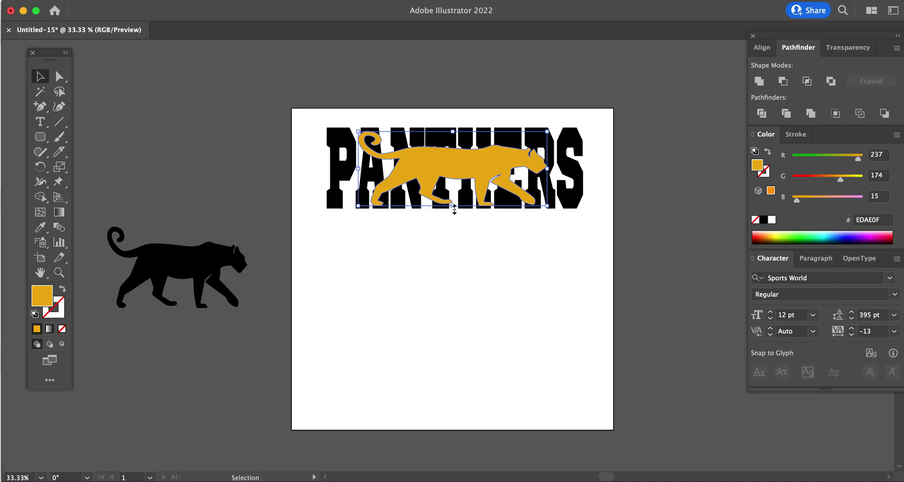
left_click(383, 216)
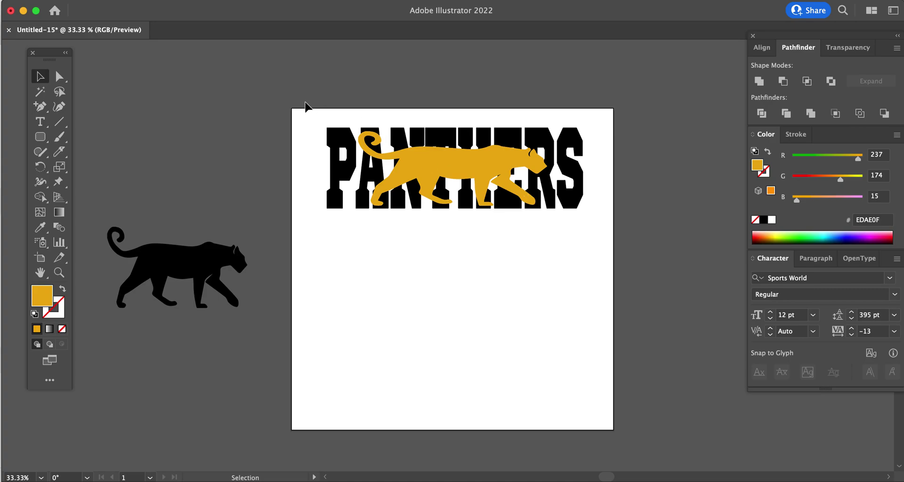
left_click_drag(304, 103, 600, 228)
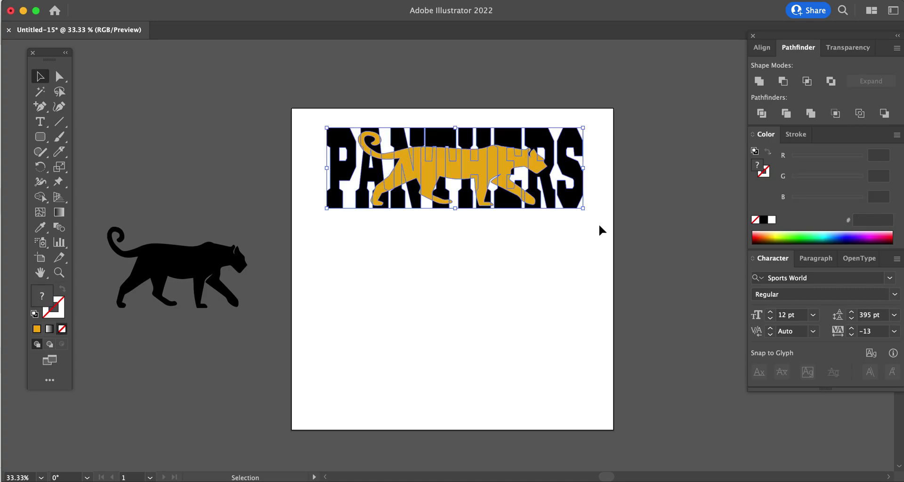
Step: Copy the PANTHERS lettering with the gold panther and place the pasted duplicate below it
right_click(463, 163)
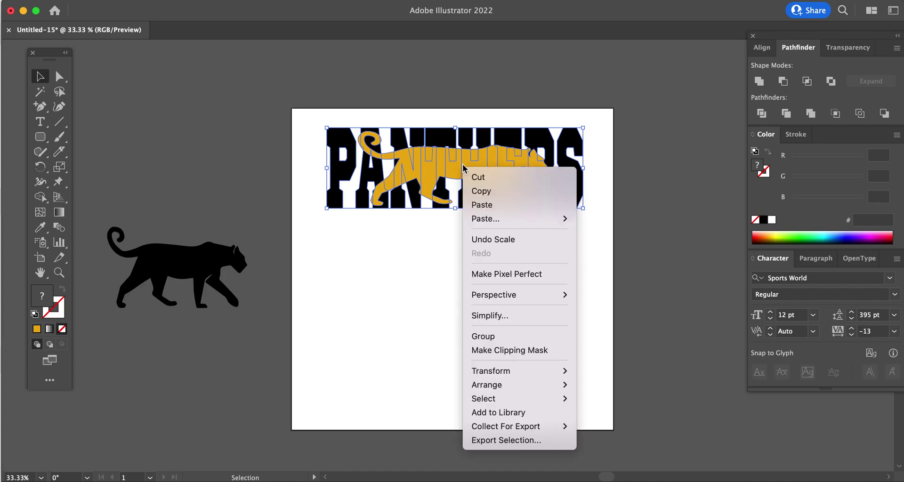
left_click(485, 192)
left_click(462, 293)
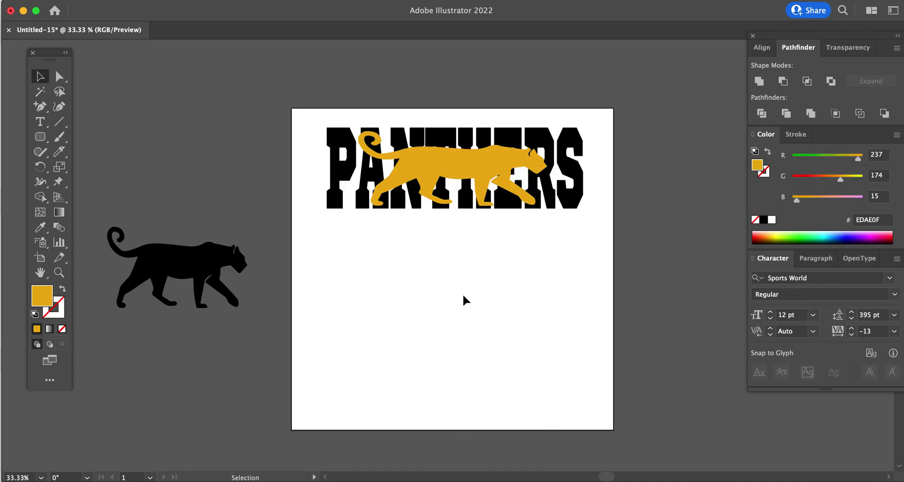
right_click(495, 208)
left_click(520, 250)
left_click_drag(468, 248, 478, 275)
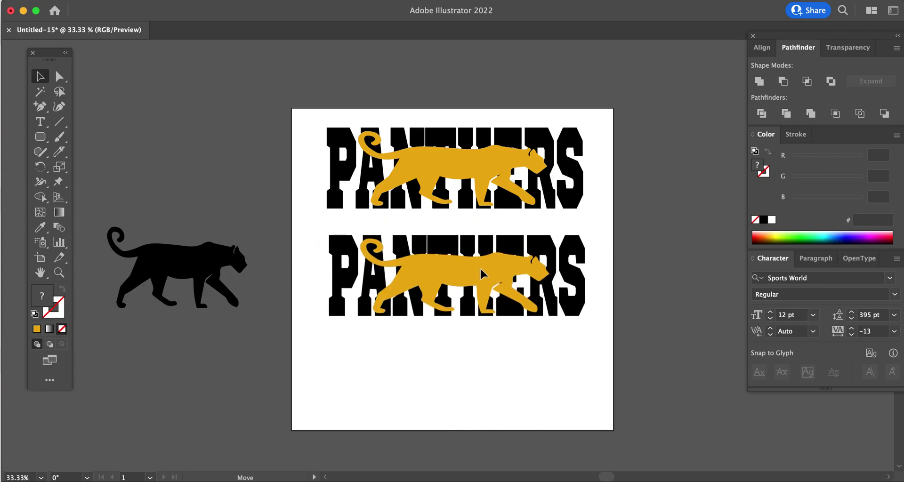
left_click(637, 229)
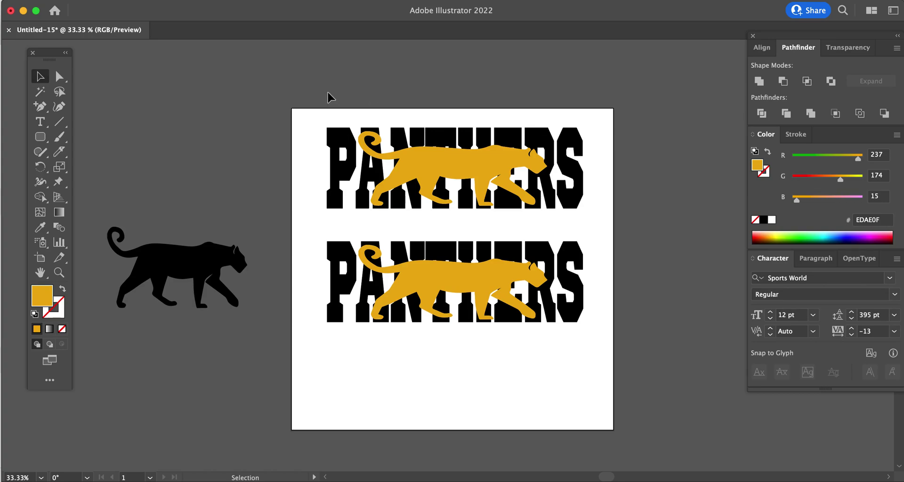
Step: Apply Pathfinder Minus Front to the top PANTHERS and panther, knocking out the panther shape
left_click_drag(291, 89, 613, 221)
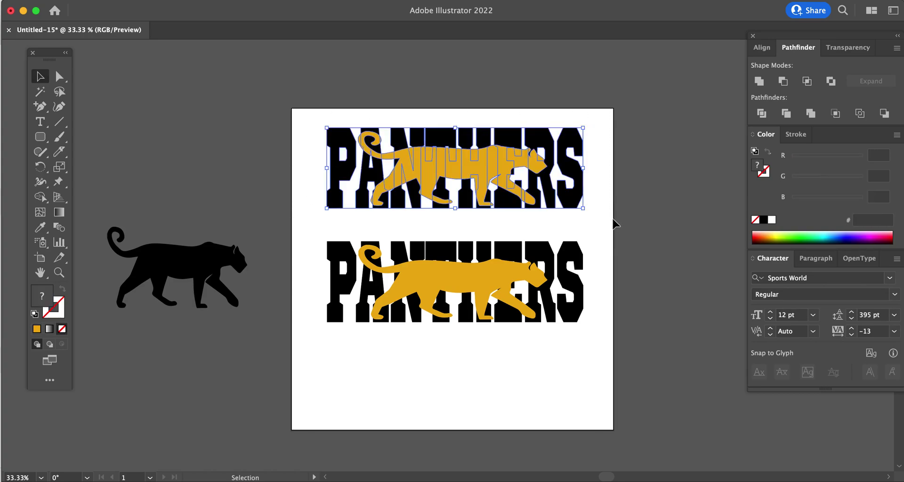
left_click(783, 83)
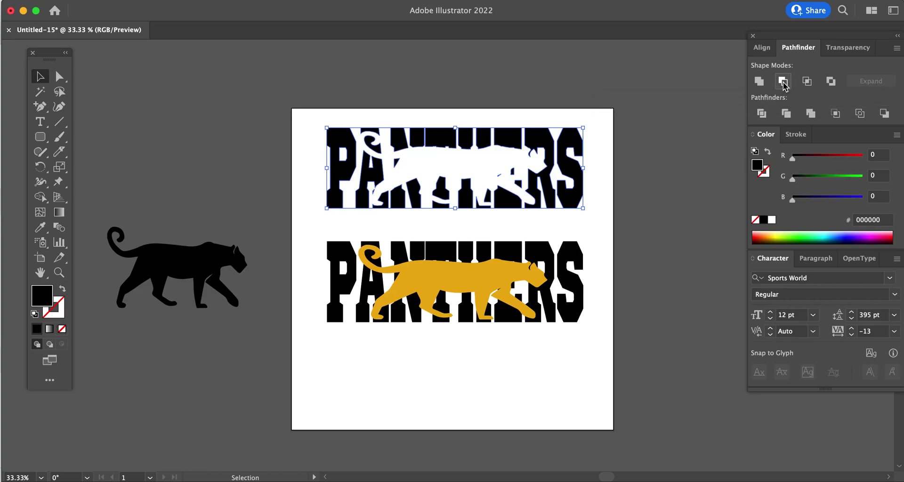
left_click(324, 233)
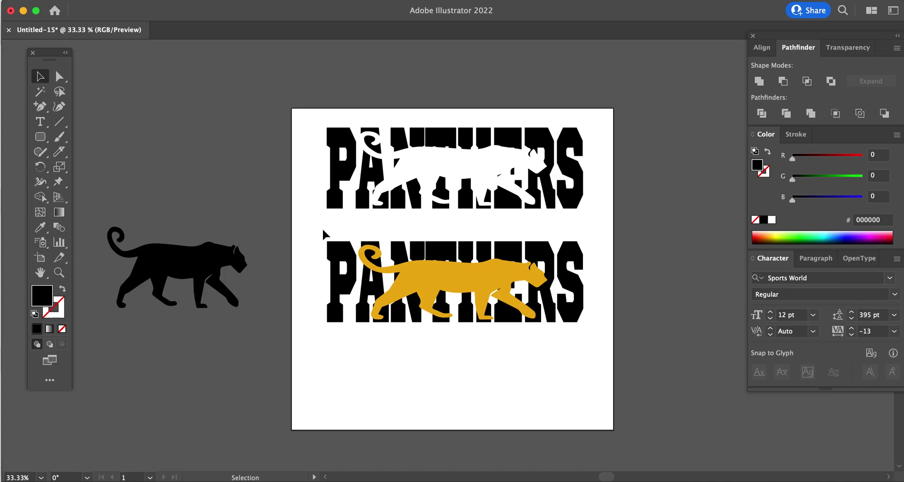
Step: Intersect the lower PANTHERS with its gold panther and move the gold pieces into the top gap
left_click_drag(312, 223, 607, 346)
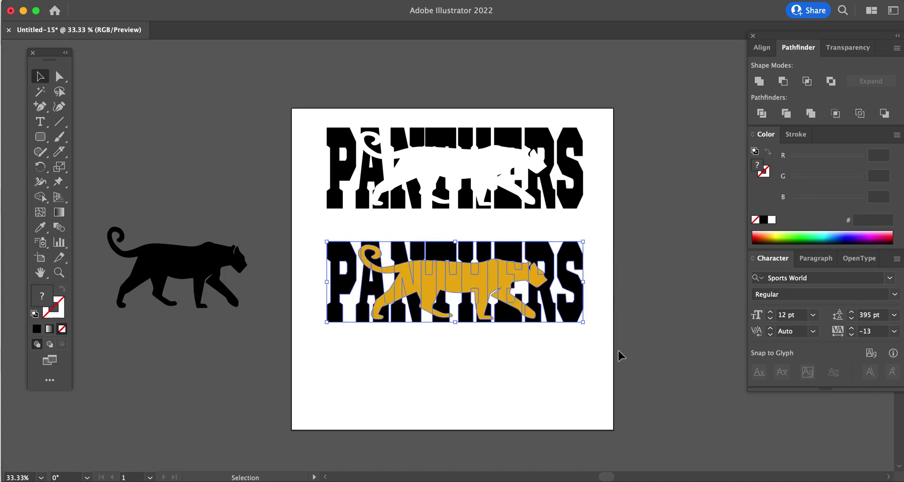
left_click(808, 81)
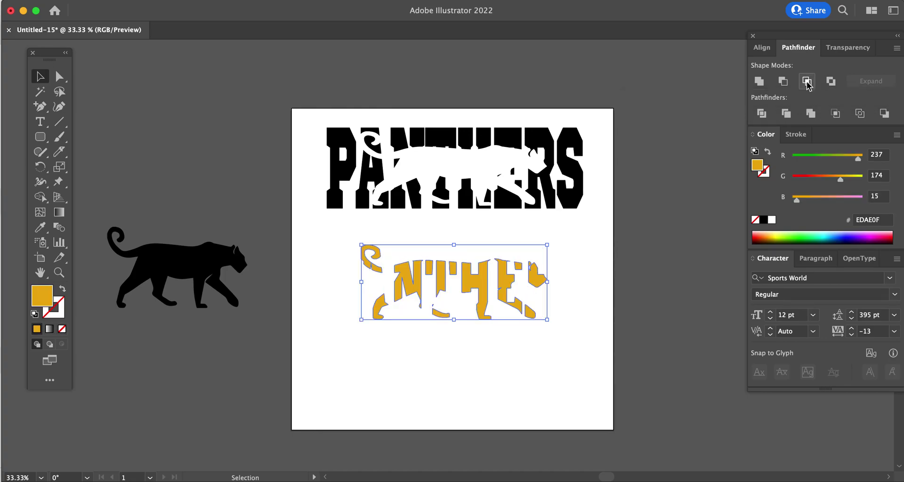
left_click(642, 295)
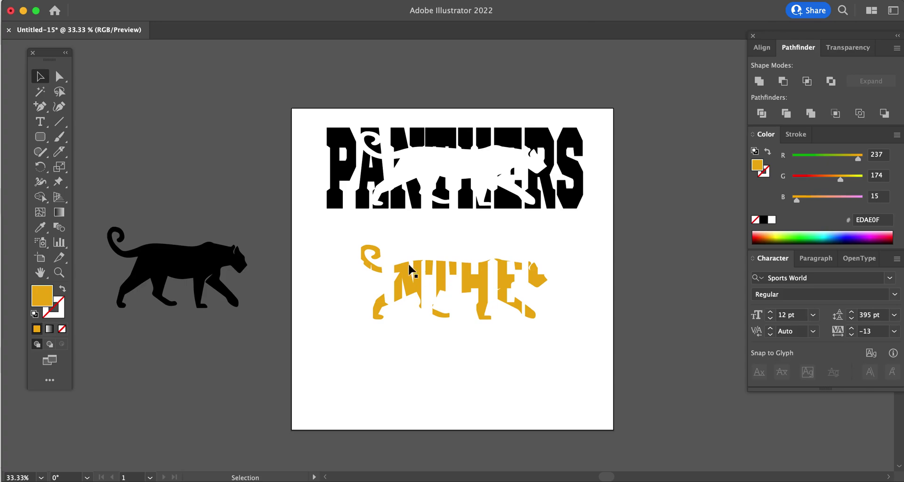
left_click_drag(328, 224, 549, 336)
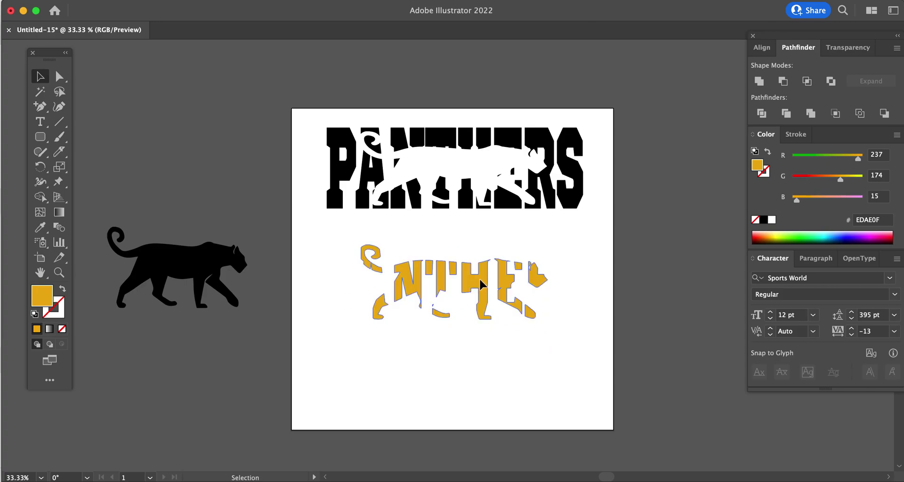
left_click_drag(482, 281, 477, 164)
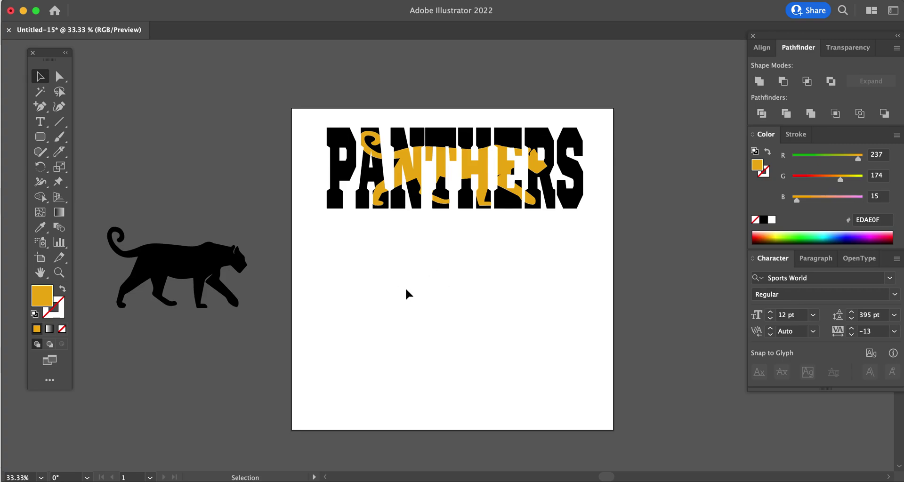
Step: Bring the black panther silhouette onto the artboard, enlarge it, and centre it under PANTHERS
left_click_drag(226, 279, 465, 298)
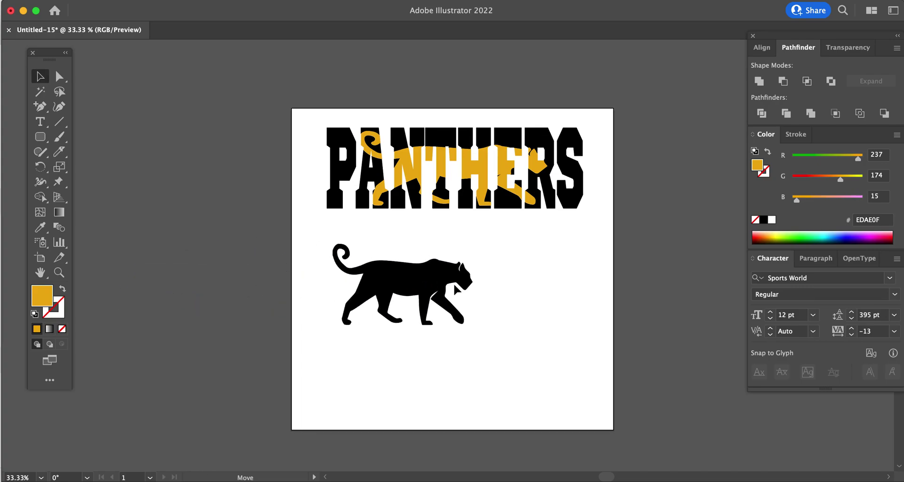
left_click_drag(487, 327, 626, 445)
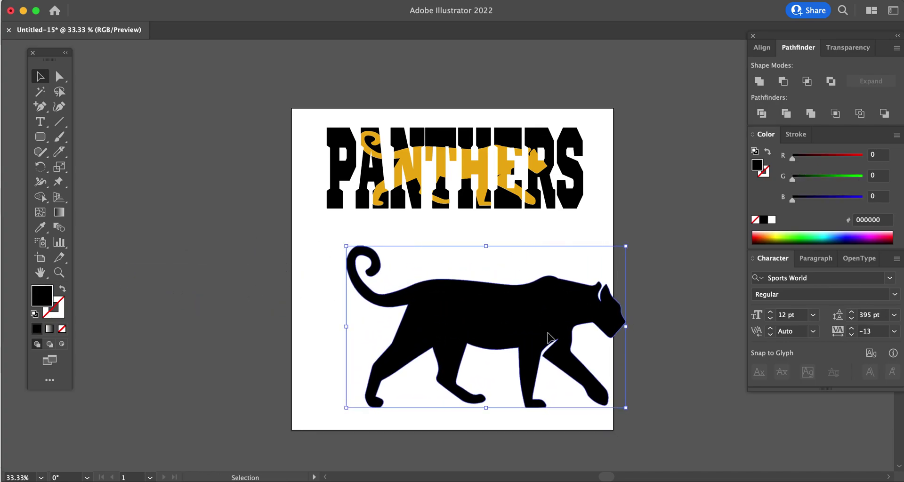
left_click_drag(547, 333, 509, 334)
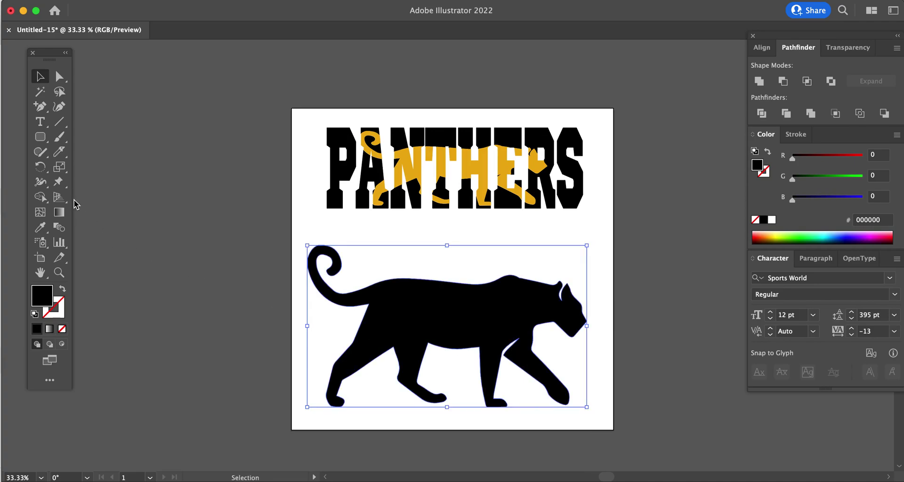
left_click(40, 124)
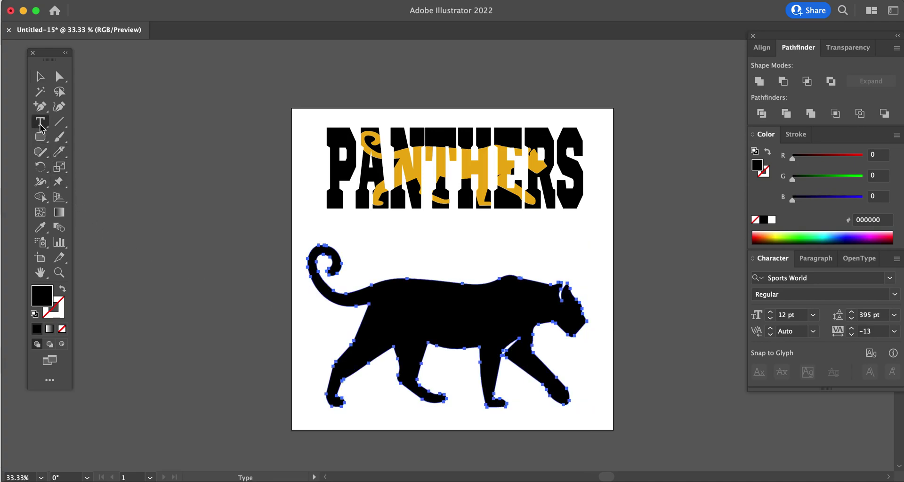
Step: Add a 'panthers' text object on the pasteboard, enlarge it, and move it beside the panther
left_click(157, 255)
key("BackSpace")
type("PANTHERS")
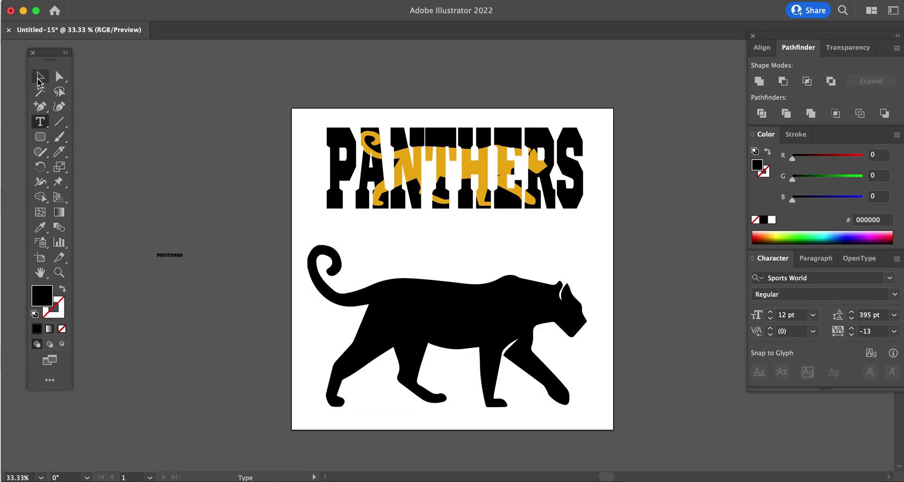
left_click(40, 76)
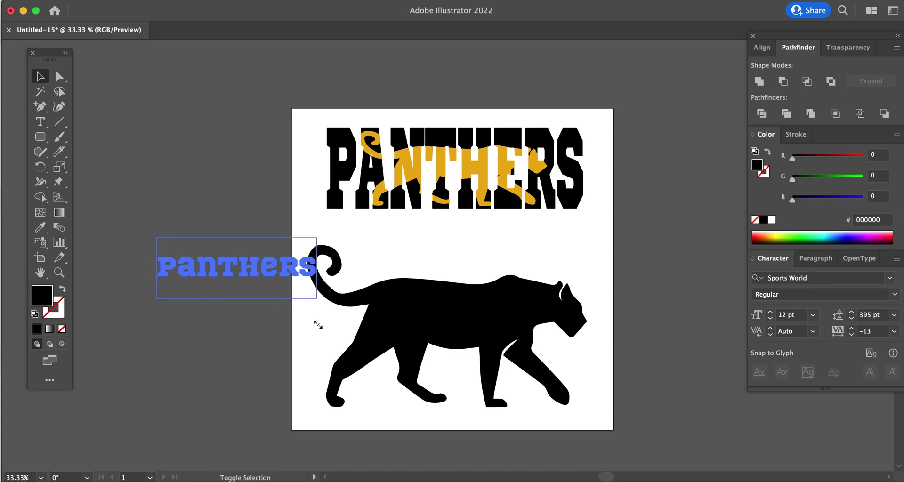
left_click_drag(187, 264, 320, 283)
left_click_drag(273, 264, 250, 344)
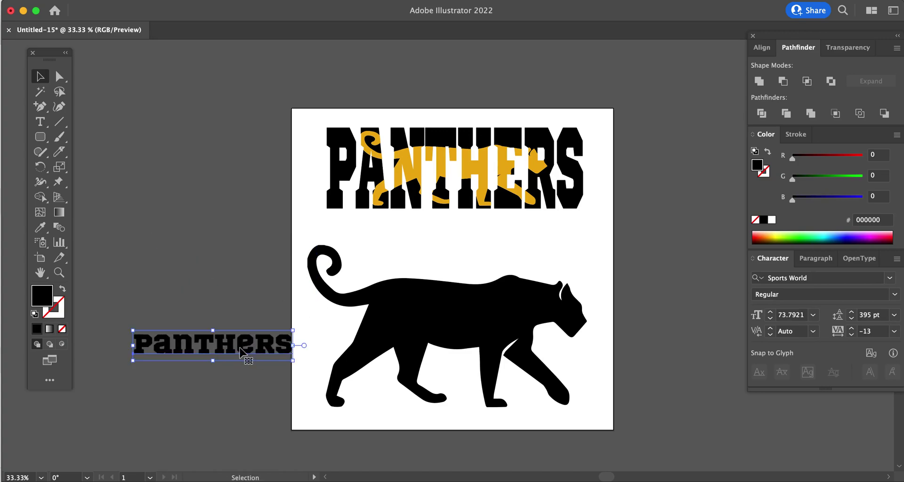
Step: Set the panthers text in the AGSmallTalkSurvivor script font and shift it slightly right
double_click(239, 345)
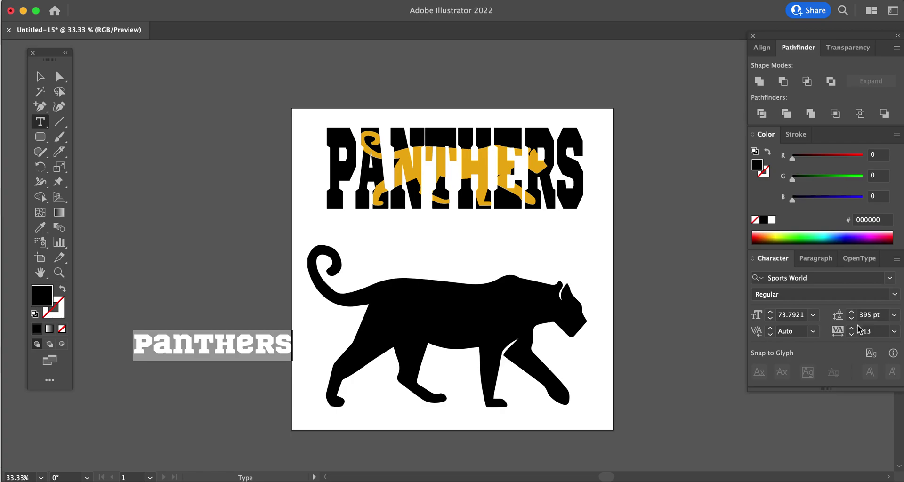
left_click(890, 278)
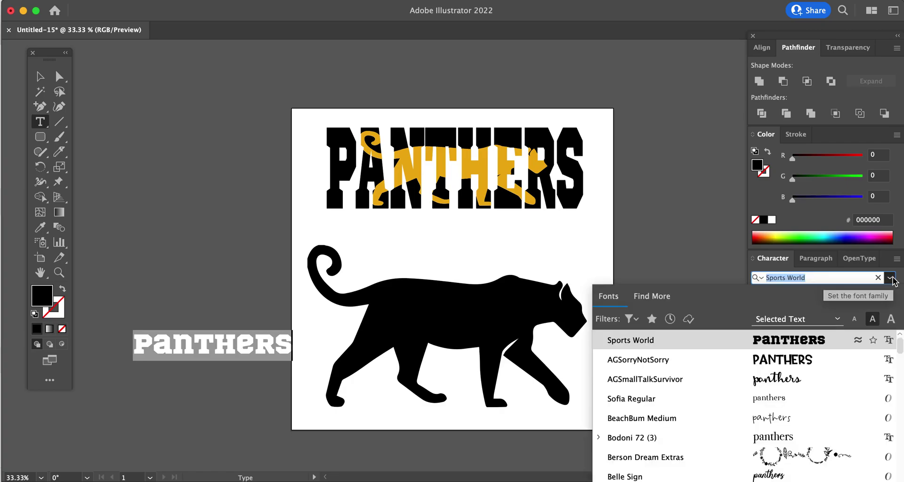
left_click(767, 384)
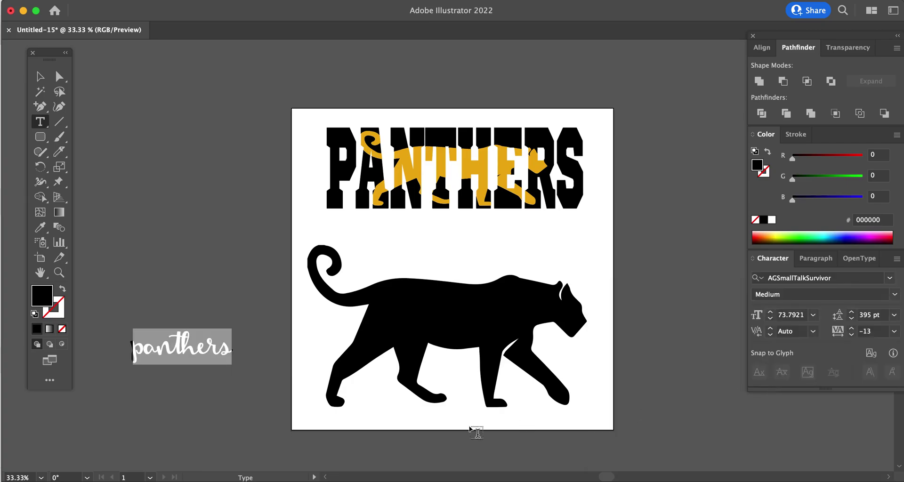
left_click(40, 76)
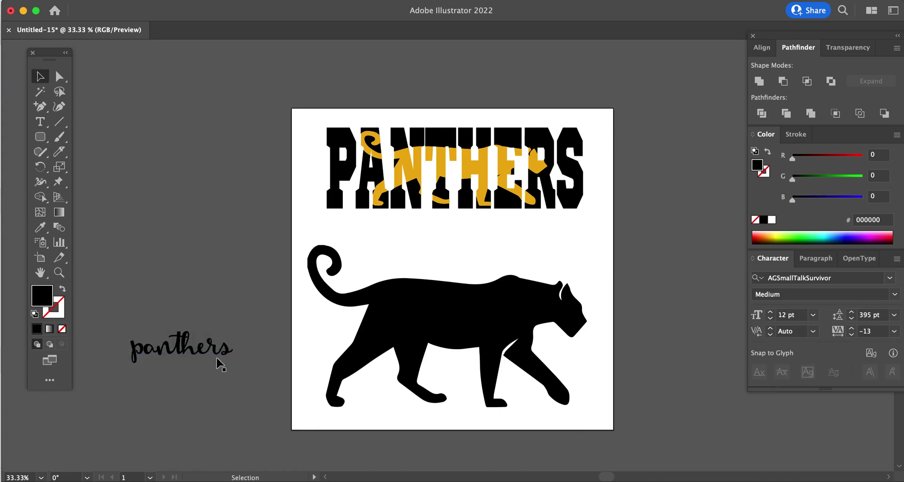
left_click_drag(204, 362, 250, 360)
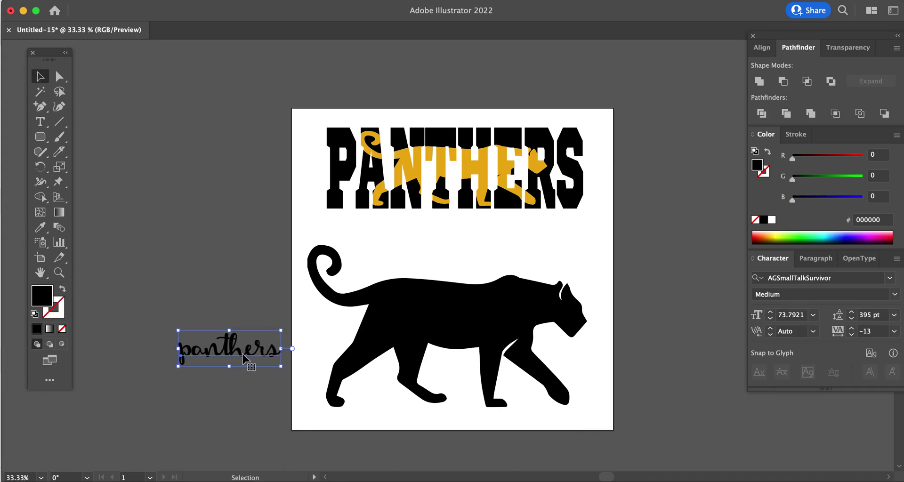
Step: Create outlines from the script panthers text, unite the letters, and move it up-left
right_click(244, 356)
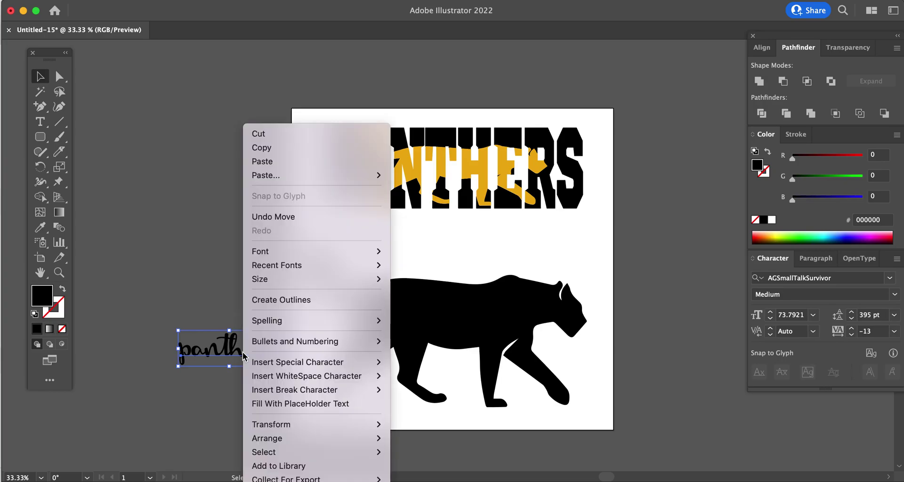
left_click(274, 301)
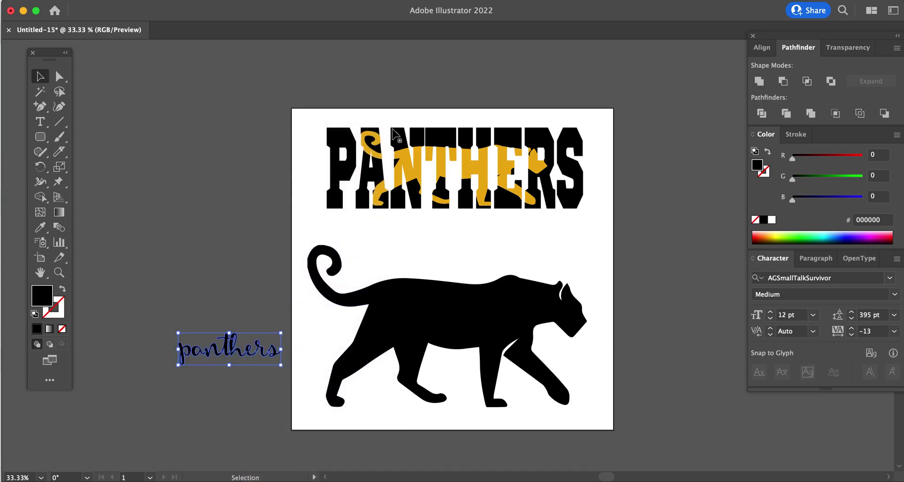
left_click(759, 81)
left_click_drag(204, 353, 166, 304)
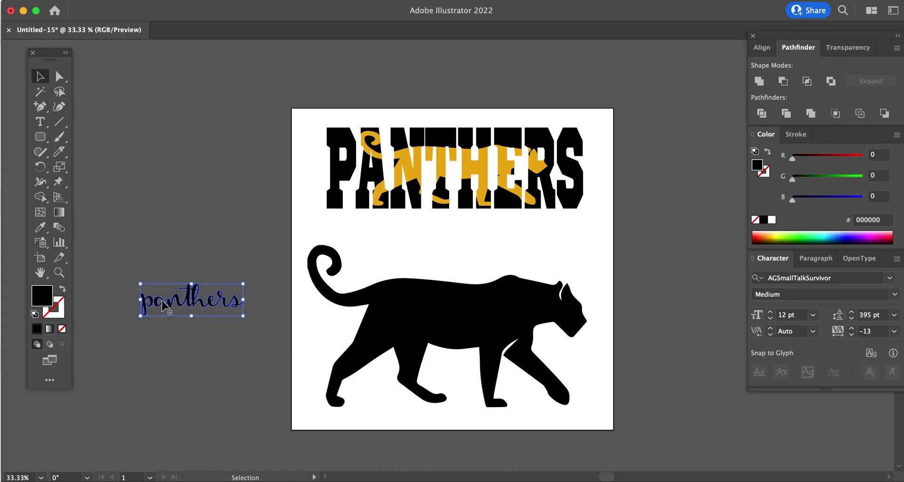
Step: Fill the panthers word with purple #AB5EAD and place it, enlarged, across the panther's body
double_click(48, 300)
left_click(561, 274)
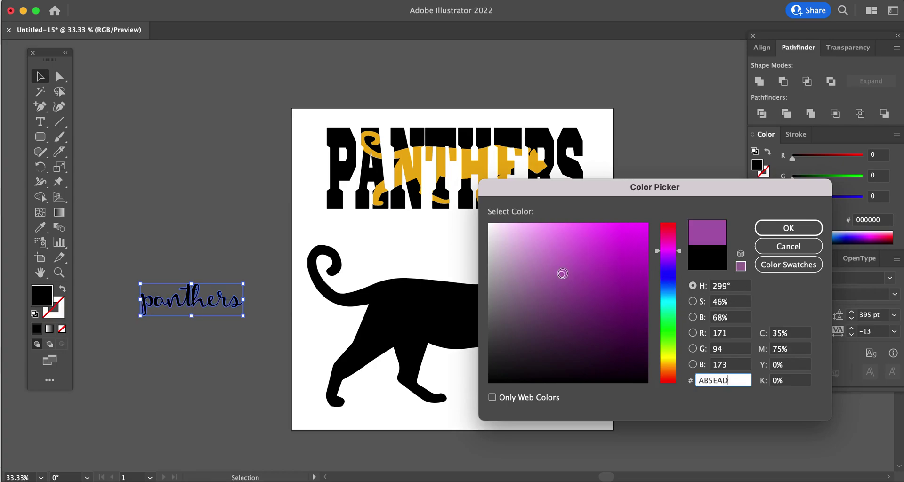
left_click(789, 228)
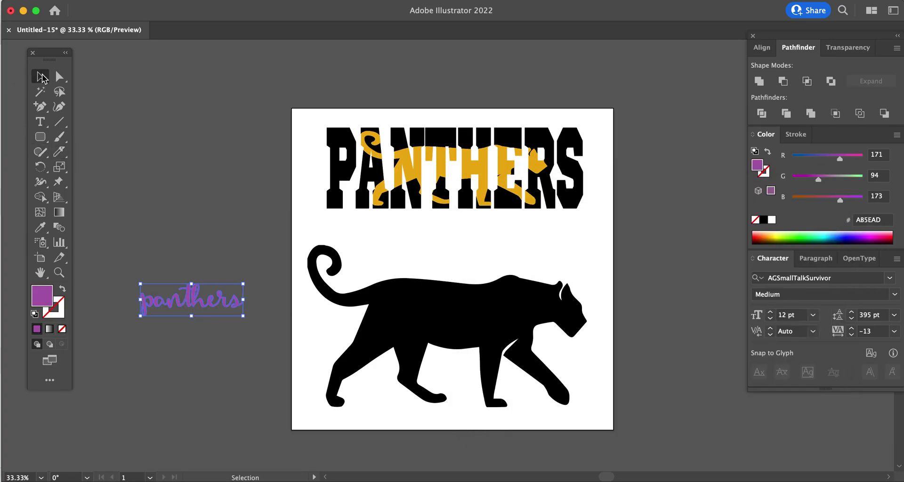
left_click_drag(172, 291, 413, 296)
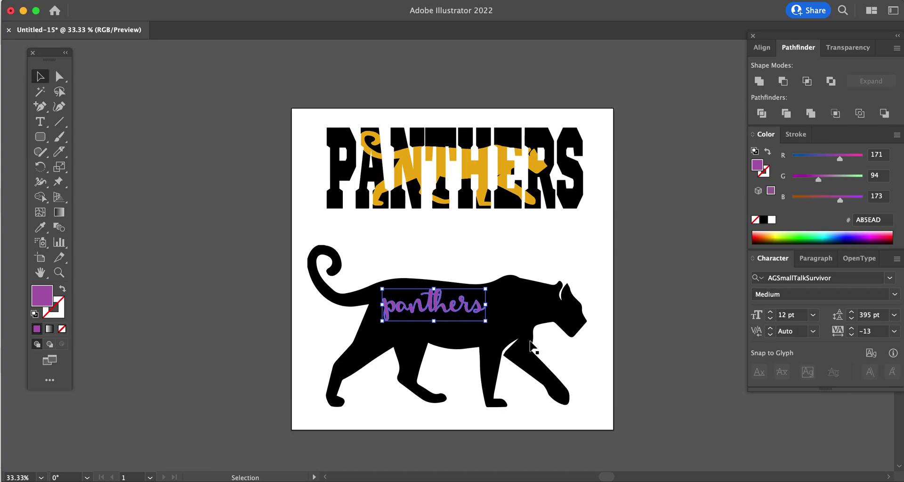
left_click_drag(487, 322, 542, 341)
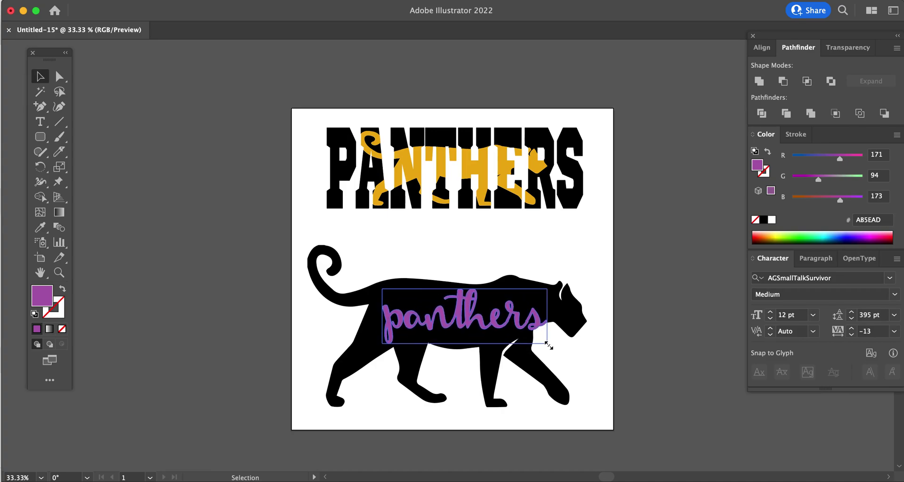
mouse_move(504, 323)
left_mouse_down()
mouse_move(494, 325)
mouse_move(528, 337)
mouse_move(514, 328)
left_mouse_up()
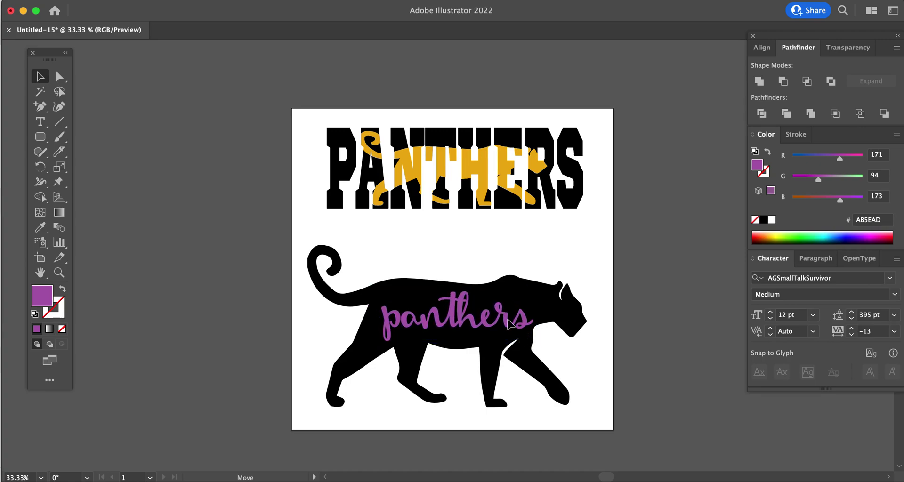
Step: Select the panther and the word, then apply Minus Front to knock the word out
left_click(284, 324)
left_click_drag(212, 232, 616, 403)
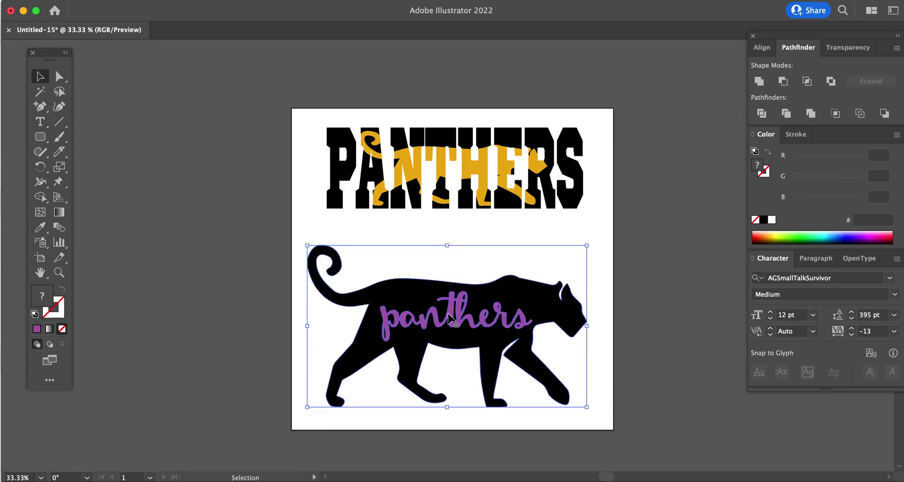
left_click(784, 82)
left_click(617, 254)
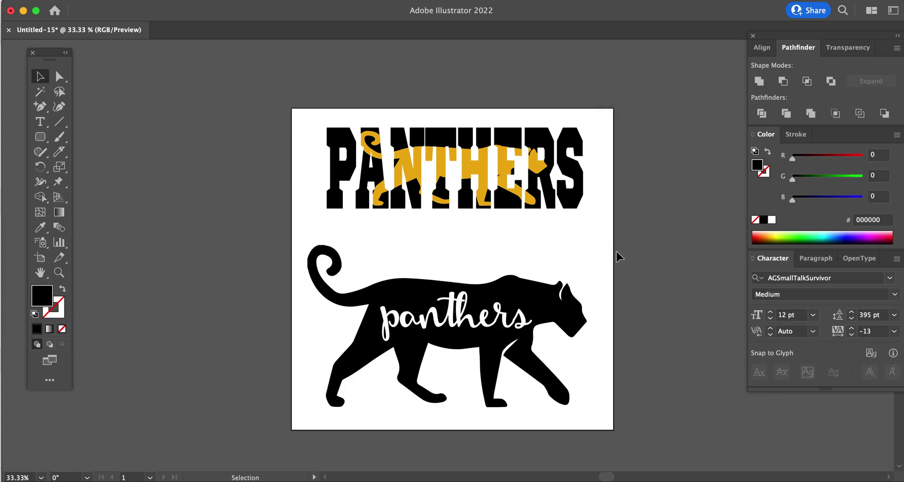